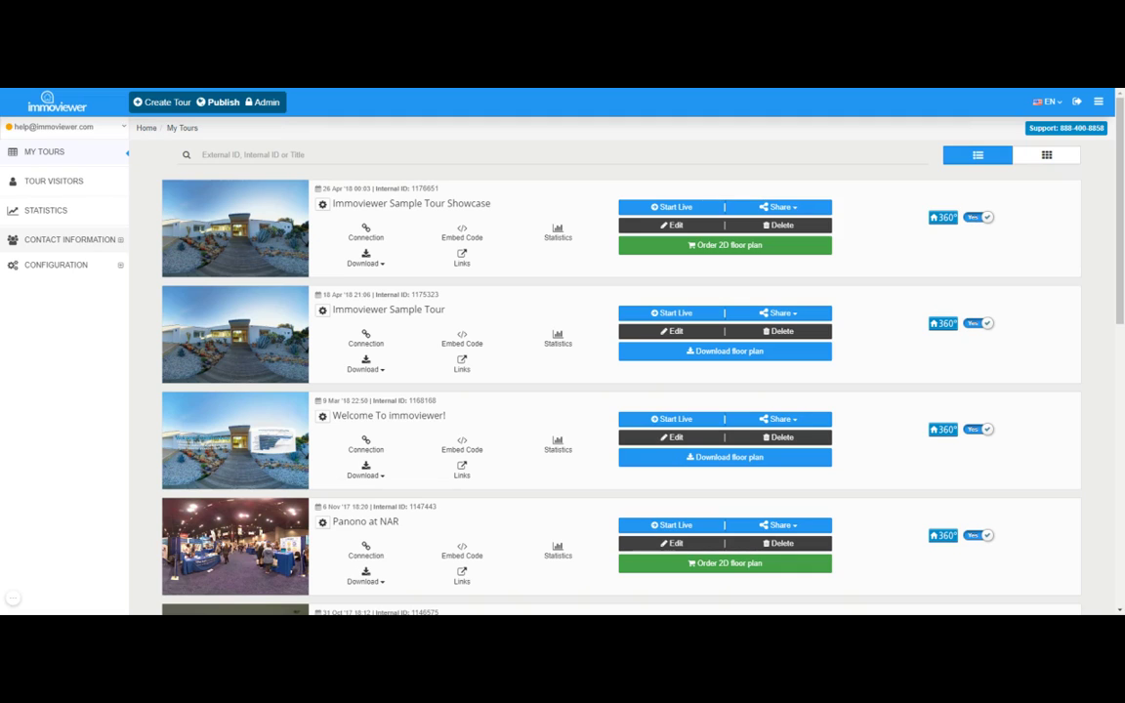
# Expand the Contact Information section in the sidebar.
pyautogui.click(79, 240)
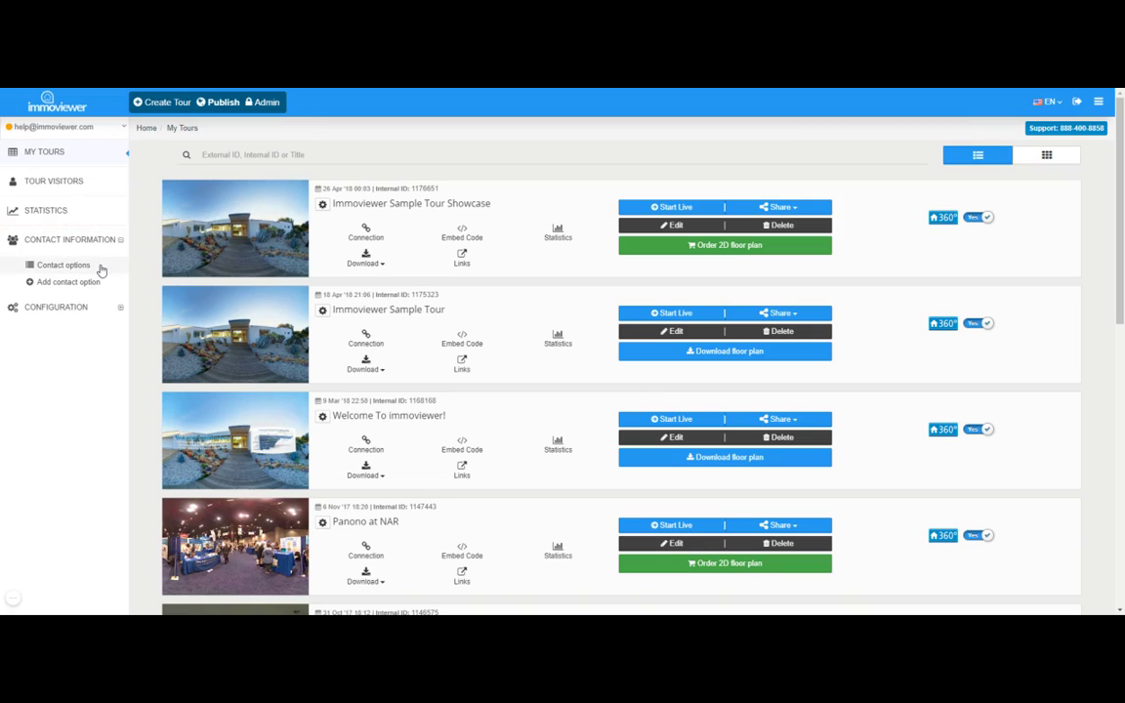
# Open the Contact options list of three agents and start a new contact option.
pyautogui.click(100, 270)
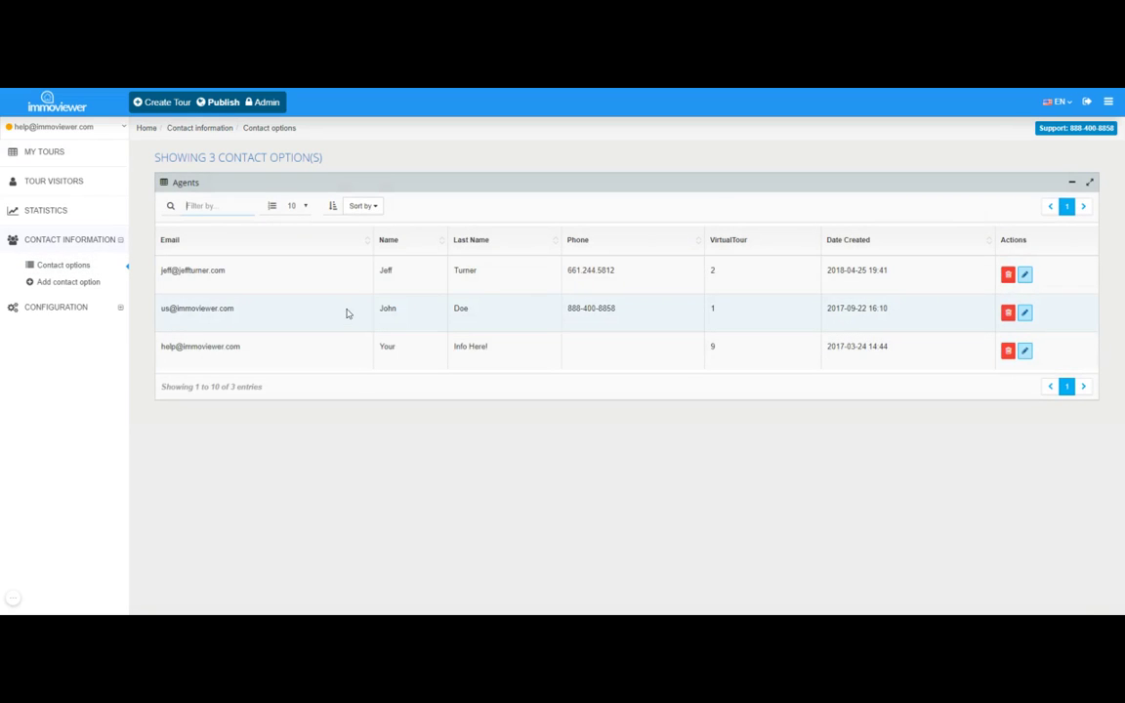
pyautogui.click(83, 284)
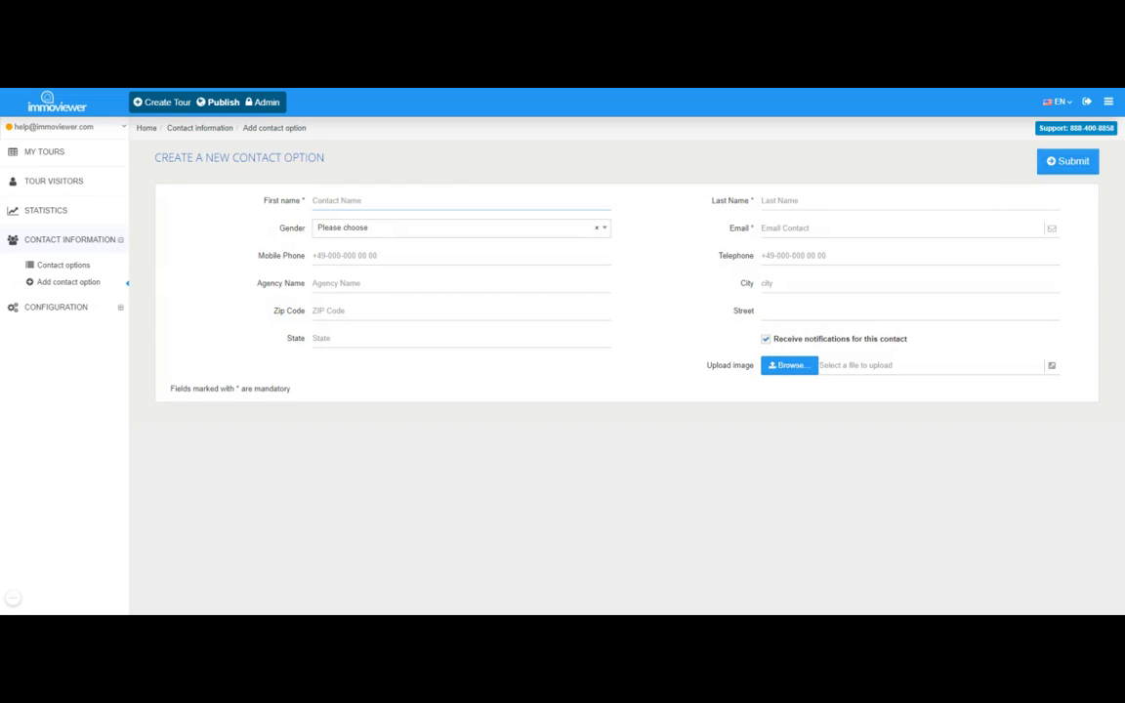
# Fill in the new agent's first name, last name, e-mail address and mobile phone number.
pyautogui.write('John')
pyautogui.click(782, 200)
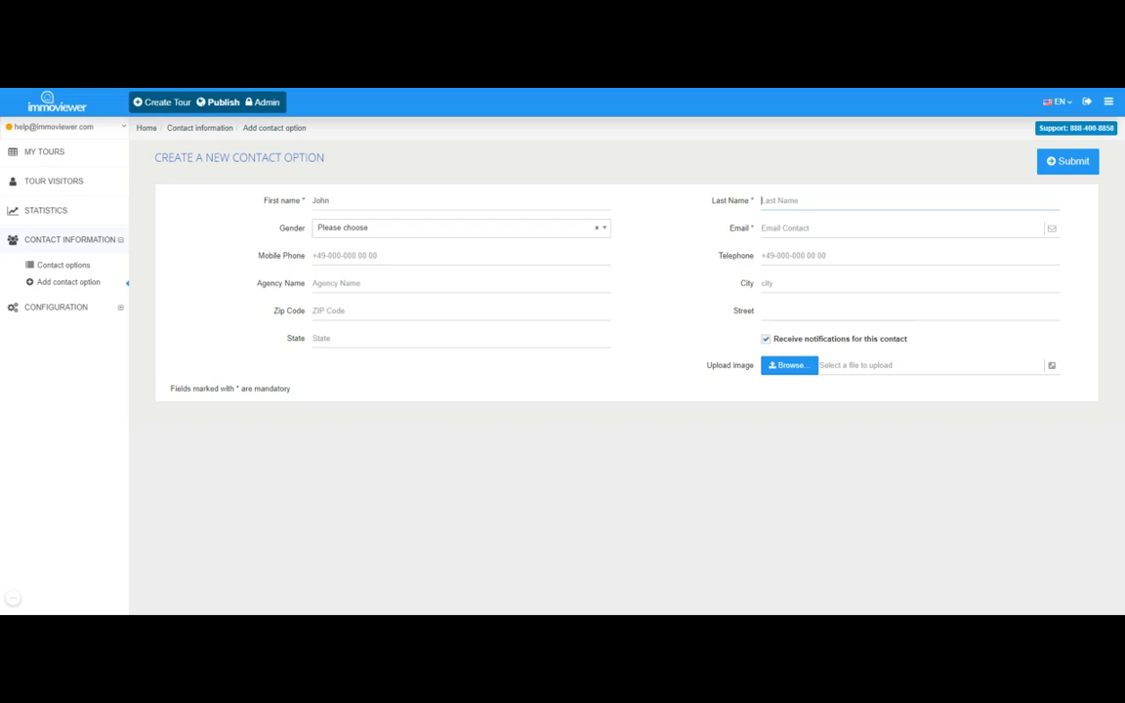
pyautogui.write('Wick')
pyautogui.click(780, 228)
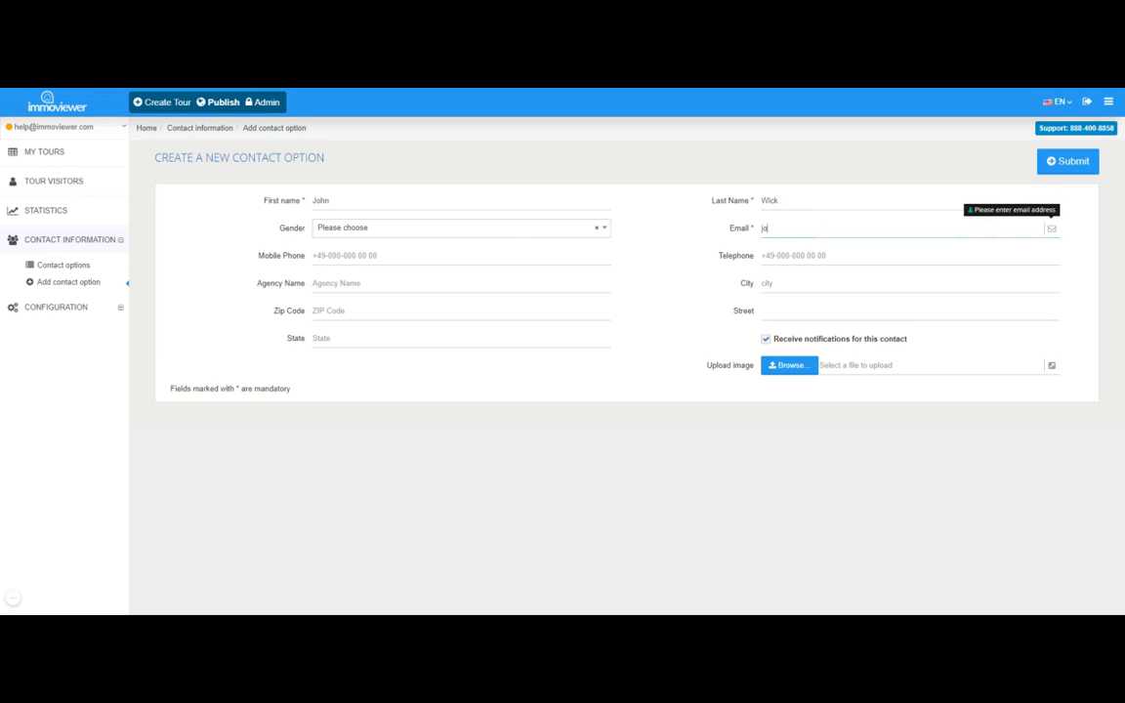
pyautogui.click(312, 256)
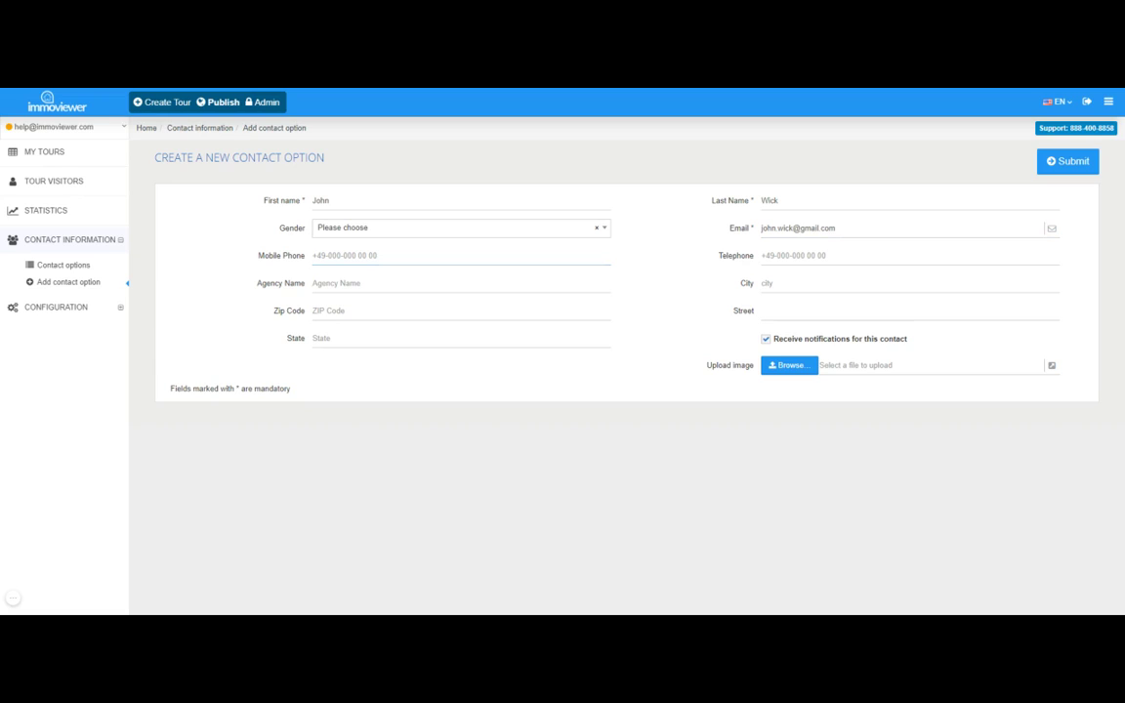
# Upload a photo for the agent, pass the street and city fields, and submit the contact.
pyautogui.click(800, 372)
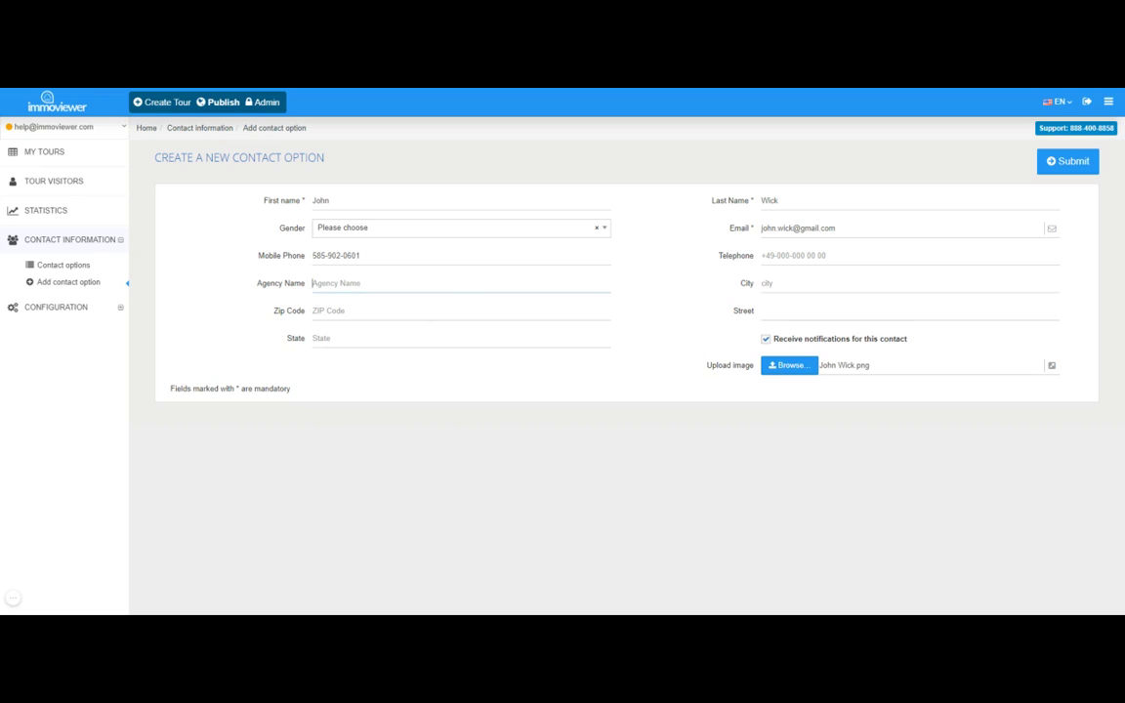
pyautogui.click(782, 311)
pyautogui.click(782, 283)
pyautogui.click(1068, 164)
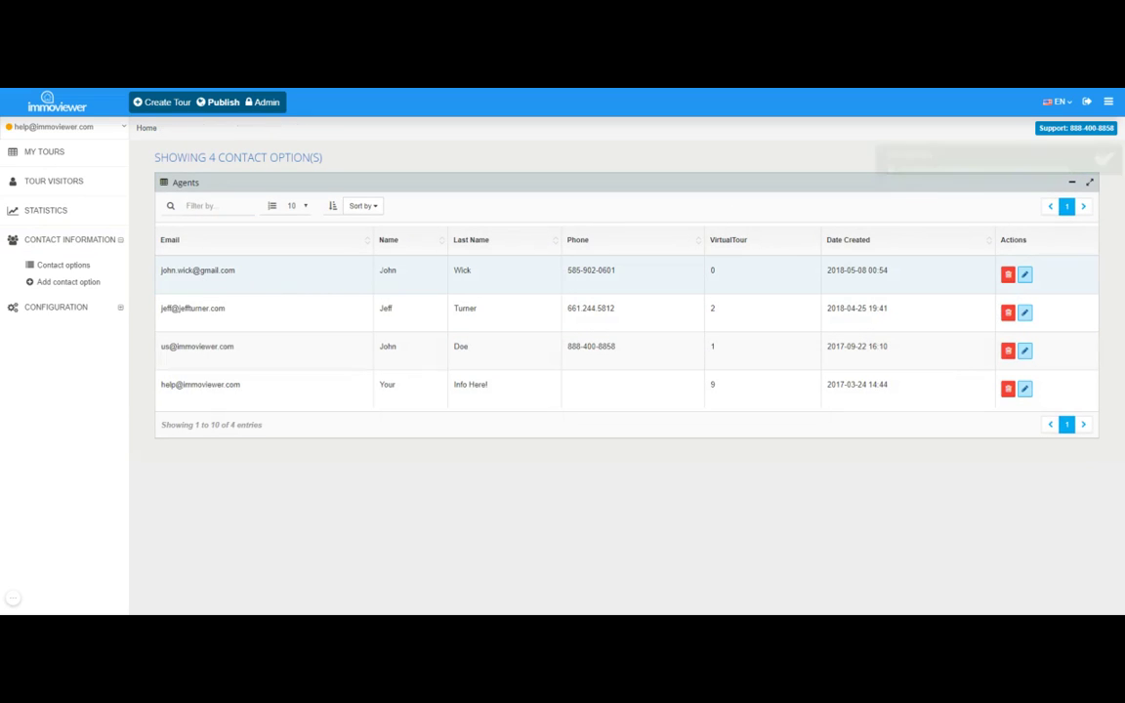
# Highlight the new agent's 0 tour count, phone and e-mail, then return to My Tours.
pyautogui.moveTo(466, 272); pyautogui.dragTo(183, 275)
pyautogui.click(718, 276)
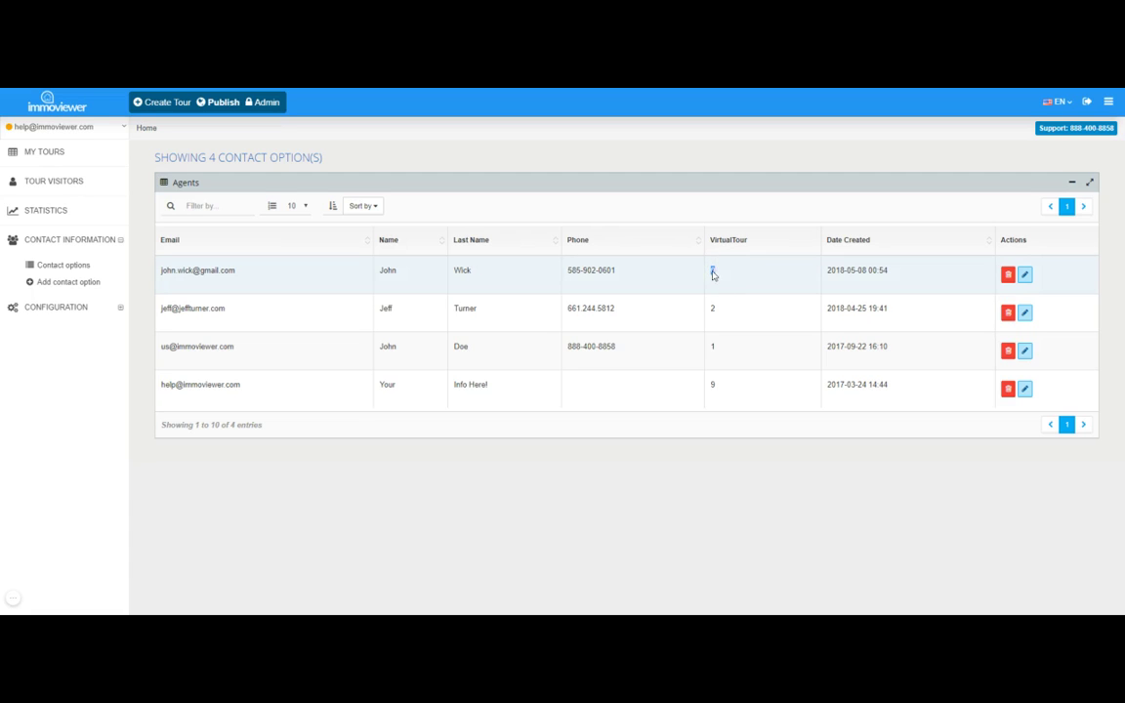
pyautogui.doubleClick(713, 273)
pyautogui.tripleClick(593, 273)
pyautogui.tripleClick(198, 270)
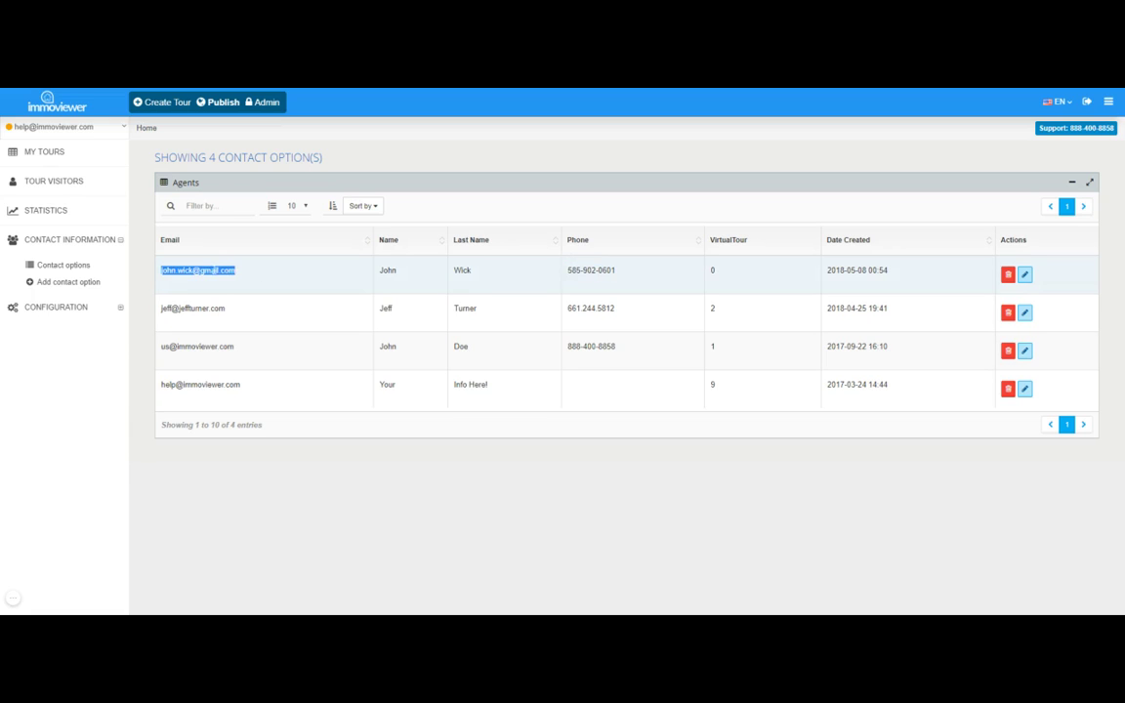
pyautogui.click(57, 154)
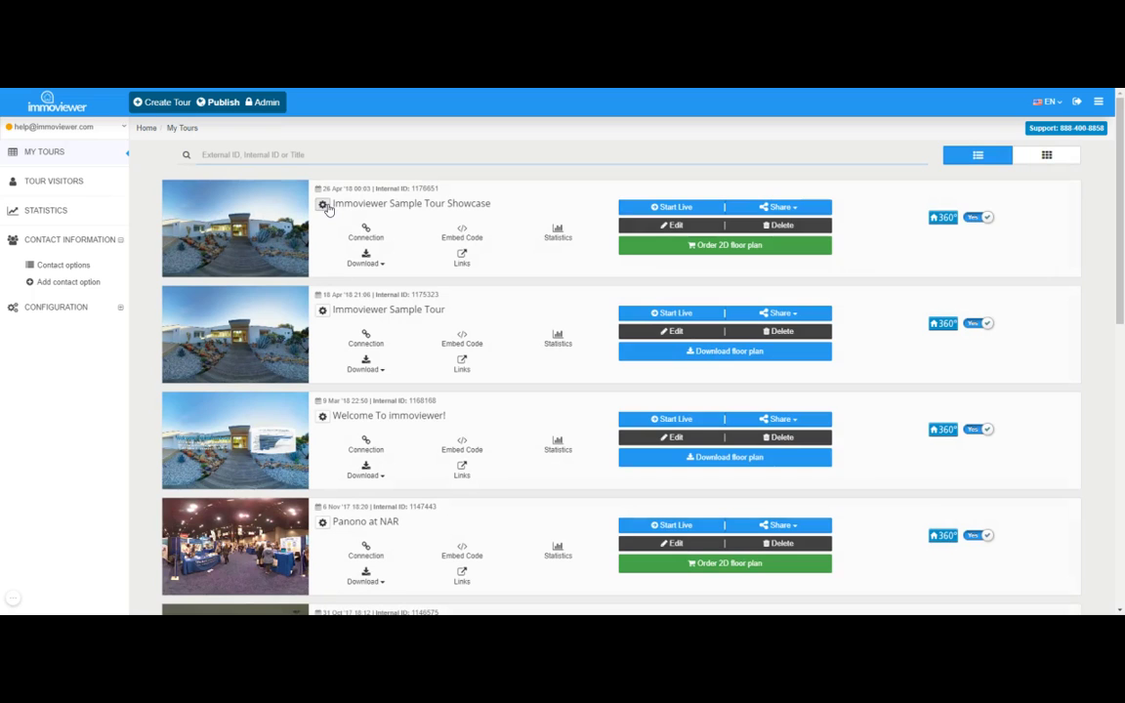
# In the Showcase tour's basic info, set the new agent as Responsible agent and save.
pyautogui.click(325, 206)
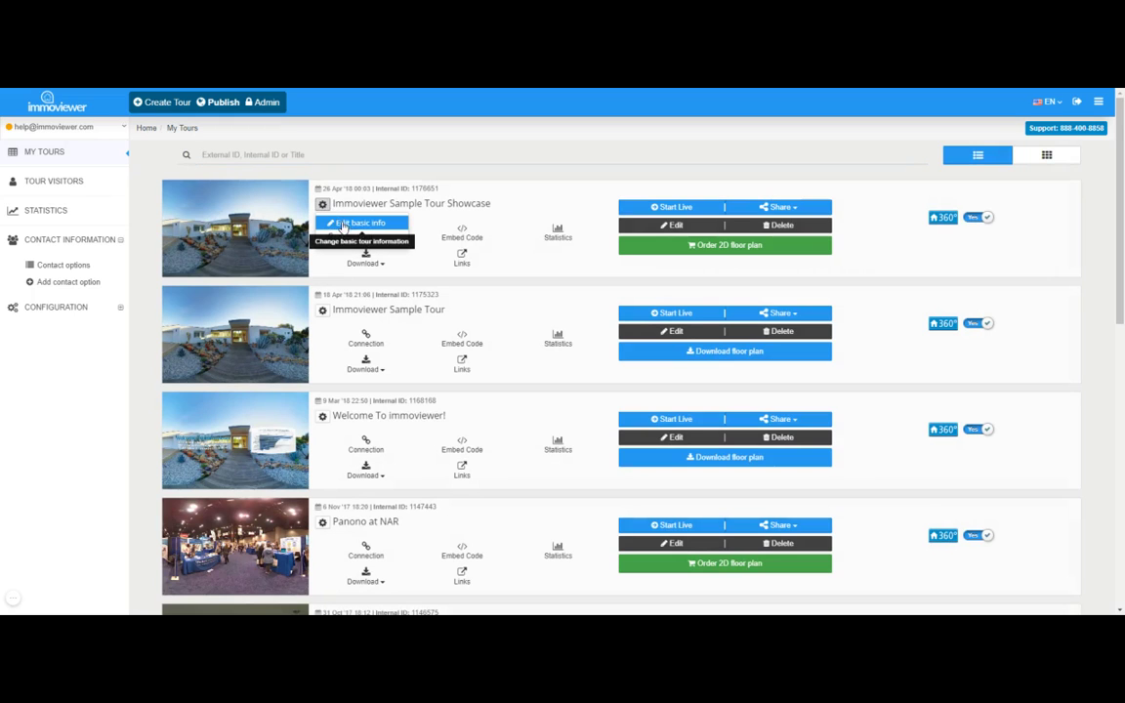
pyautogui.click(361, 226)
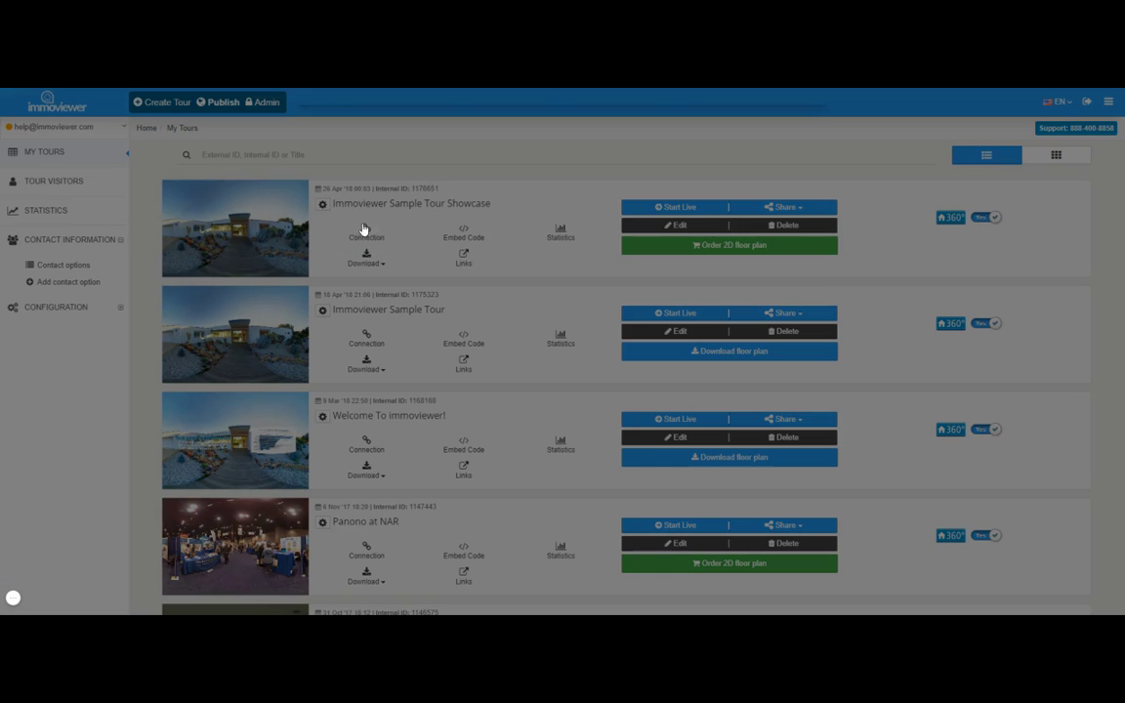
pyautogui.click(459, 203)
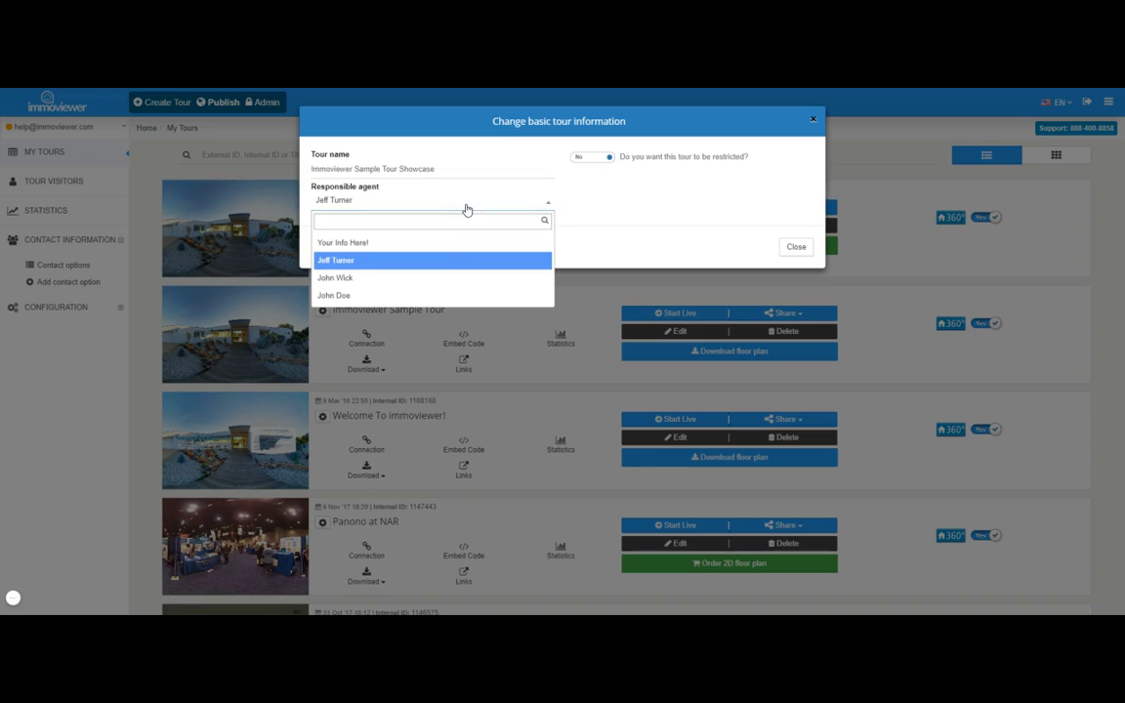
pyautogui.click(446, 282)
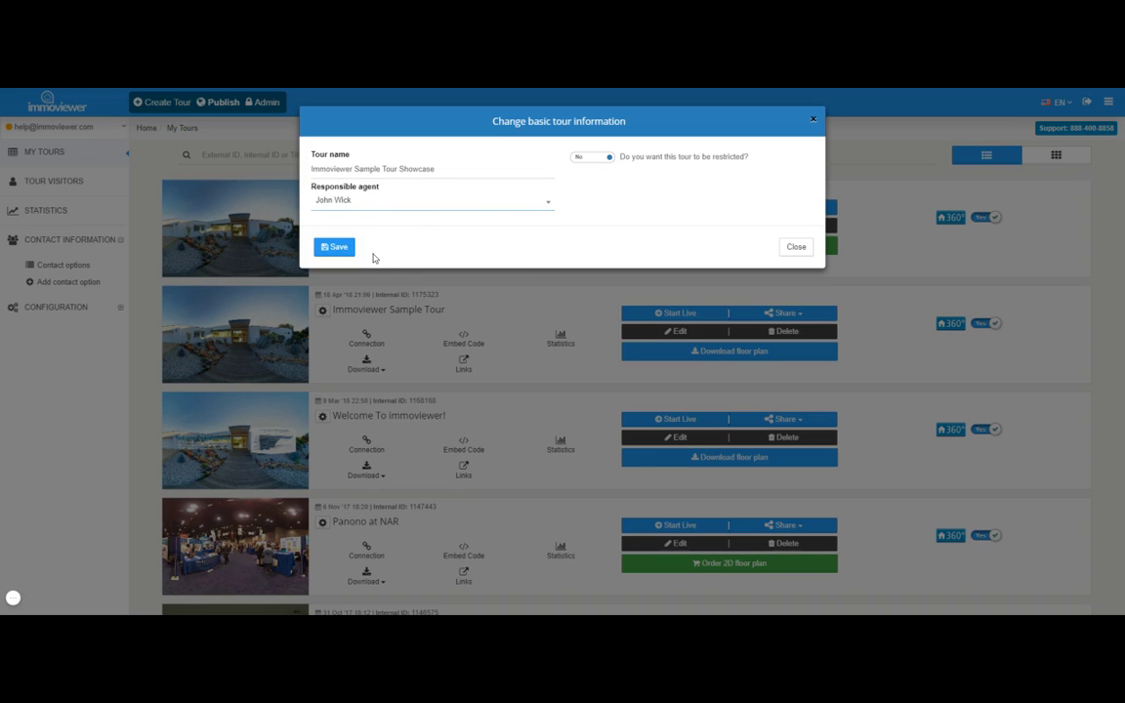
pyautogui.click(342, 252)
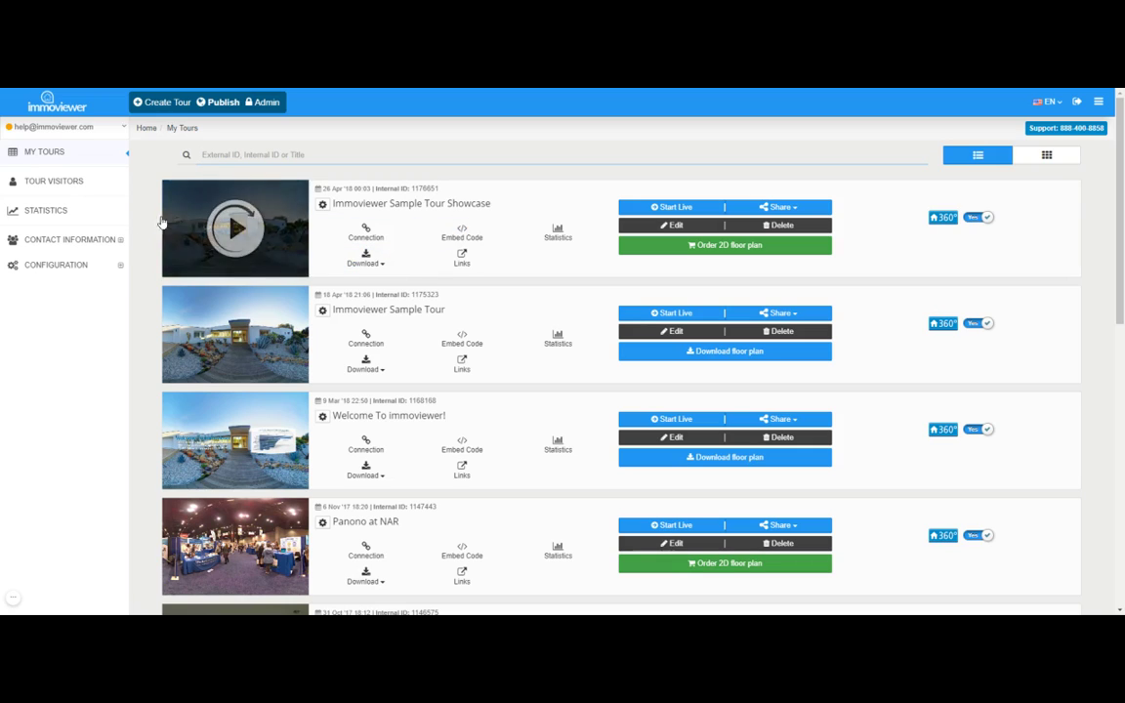
# Reopen Contact options to see the new agent's virtual tour count now at 1.
pyautogui.click(80, 244)
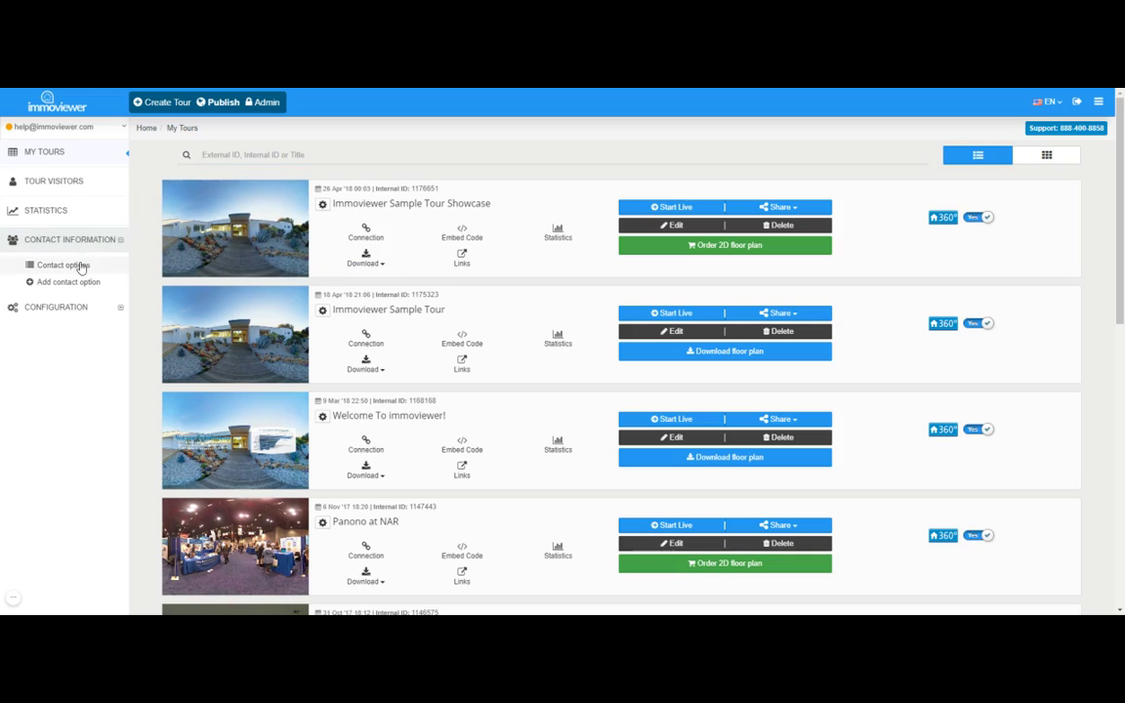
pyautogui.click(80, 265)
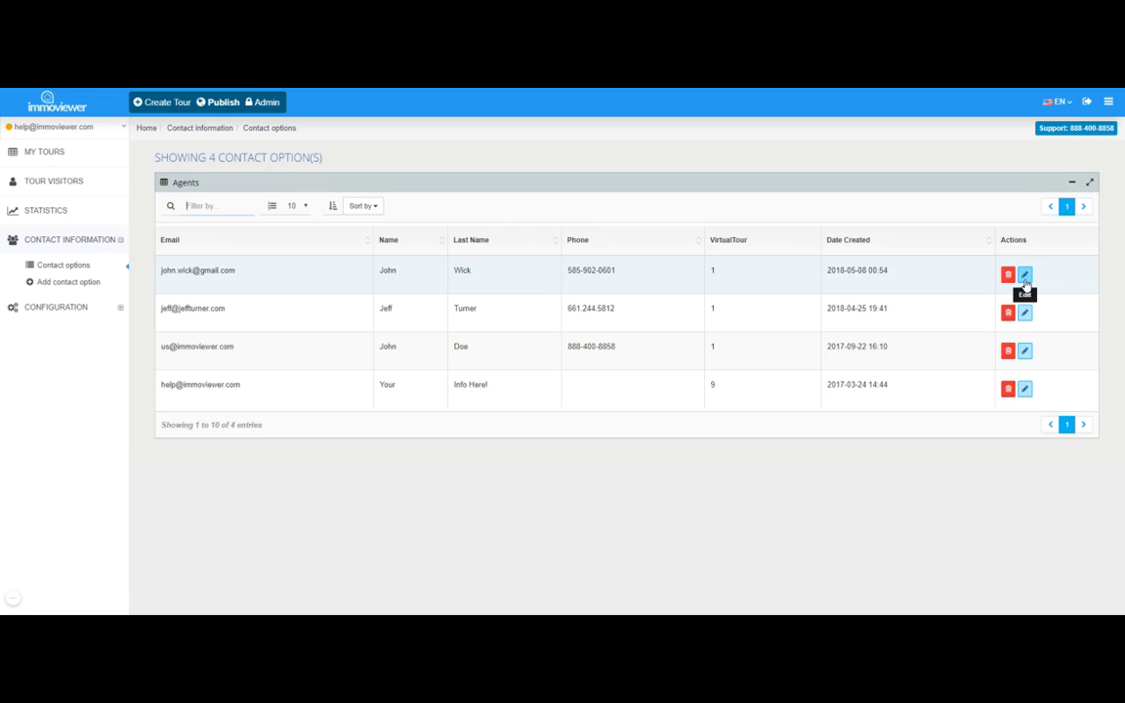
# Edit the agent, replace the last digits of the mobile number, and resubmit.
pyautogui.click(1026, 279)
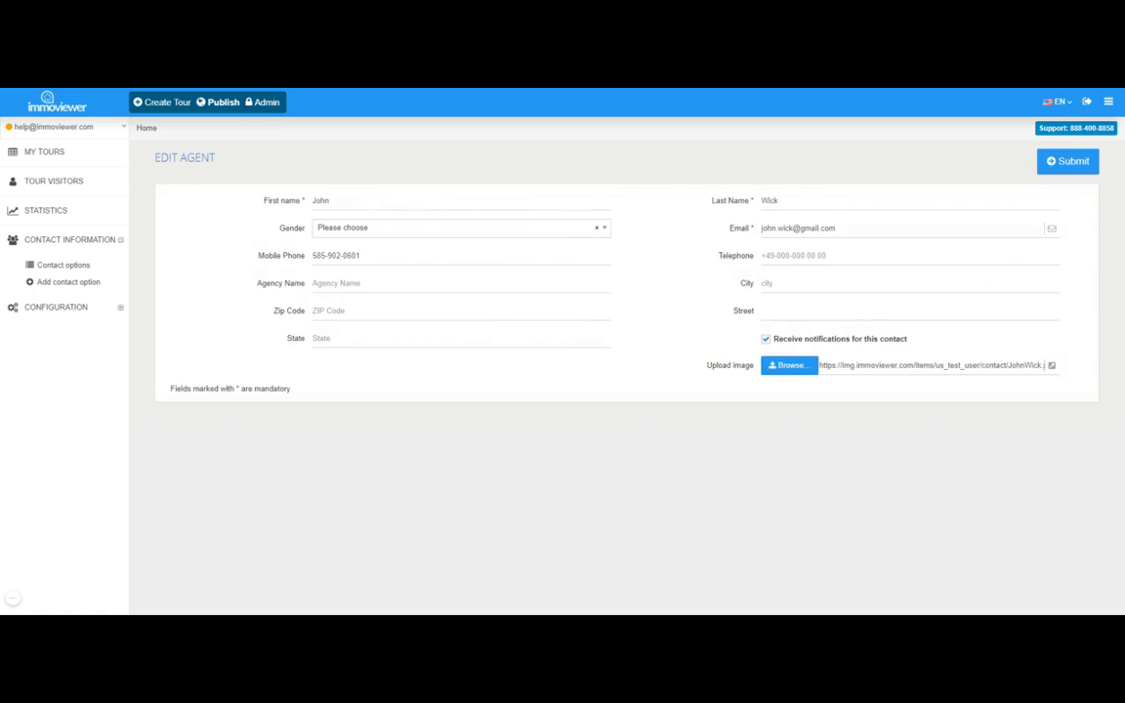
pyautogui.moveTo(362, 256); pyautogui.dragTo(348, 256)
pyautogui.write('5698')
pyautogui.click(1057, 168)
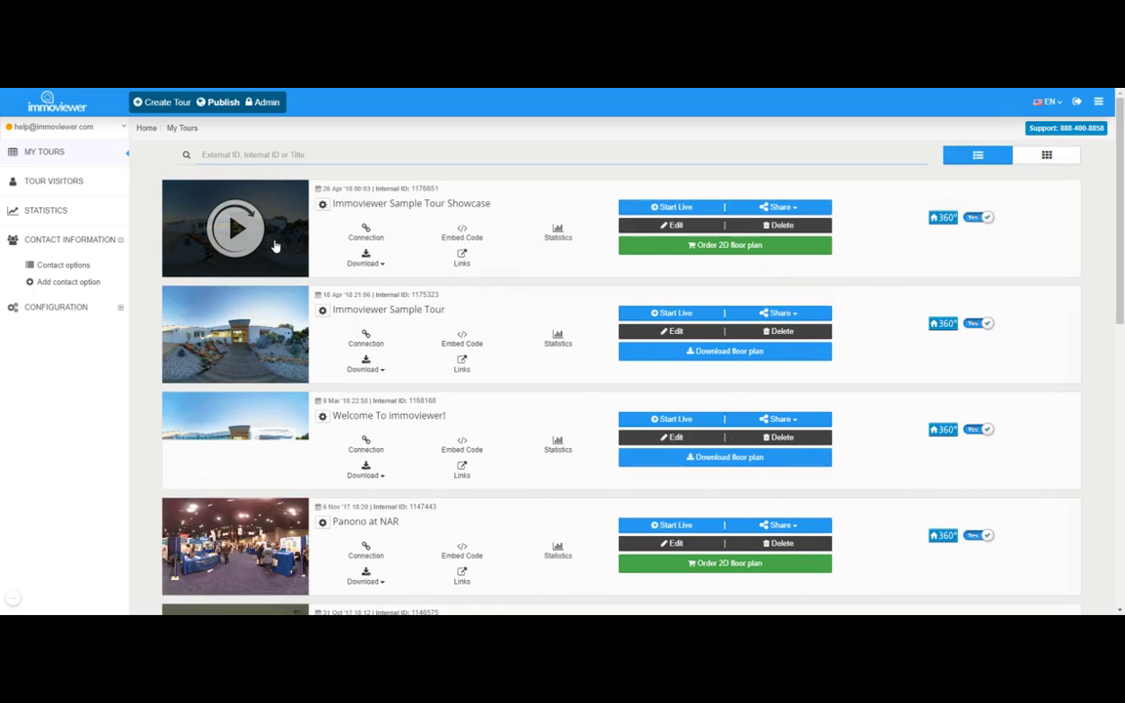
# Open the Immoviewer Sample Tour Showcase thumbnail in the viewer.
pyautogui.click(289, 234)
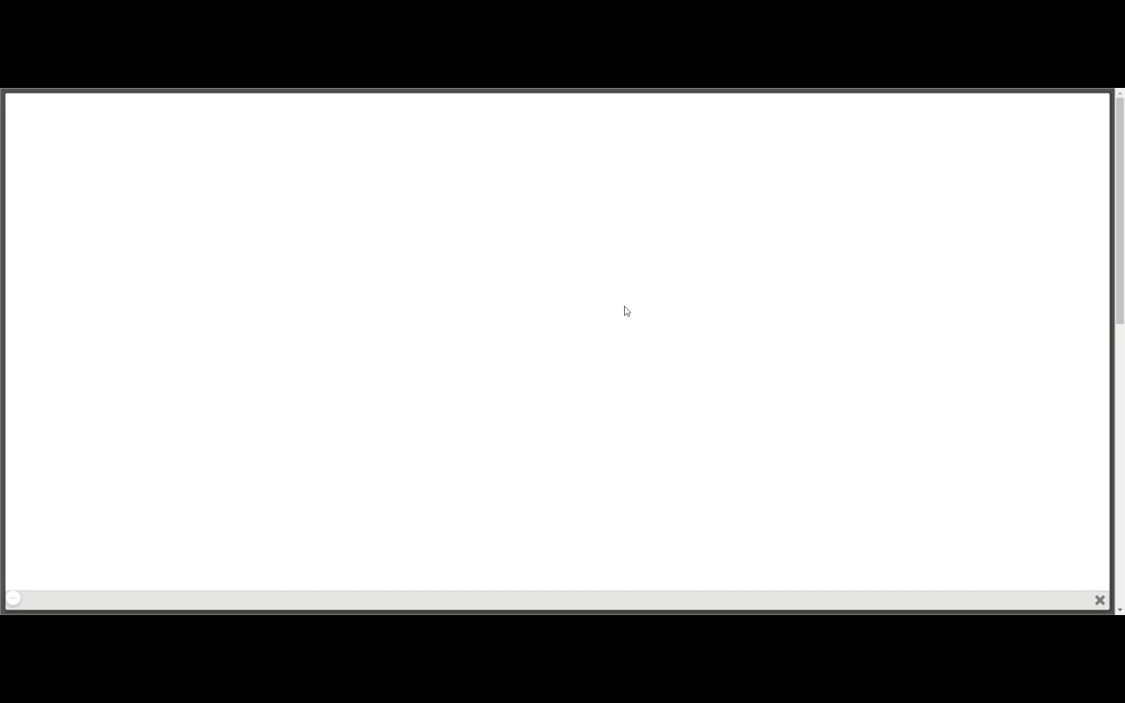